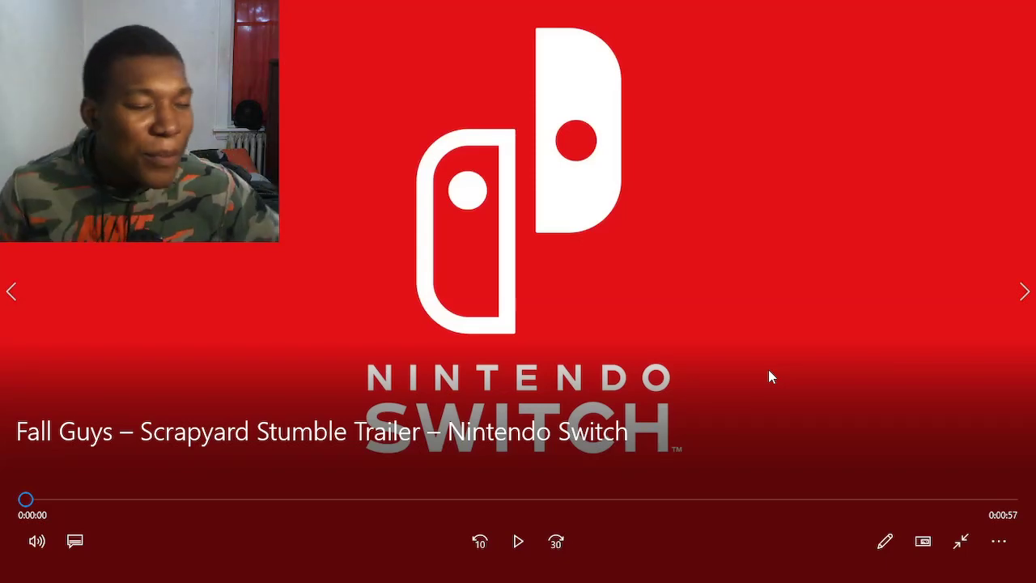
pyautogui.press('space')
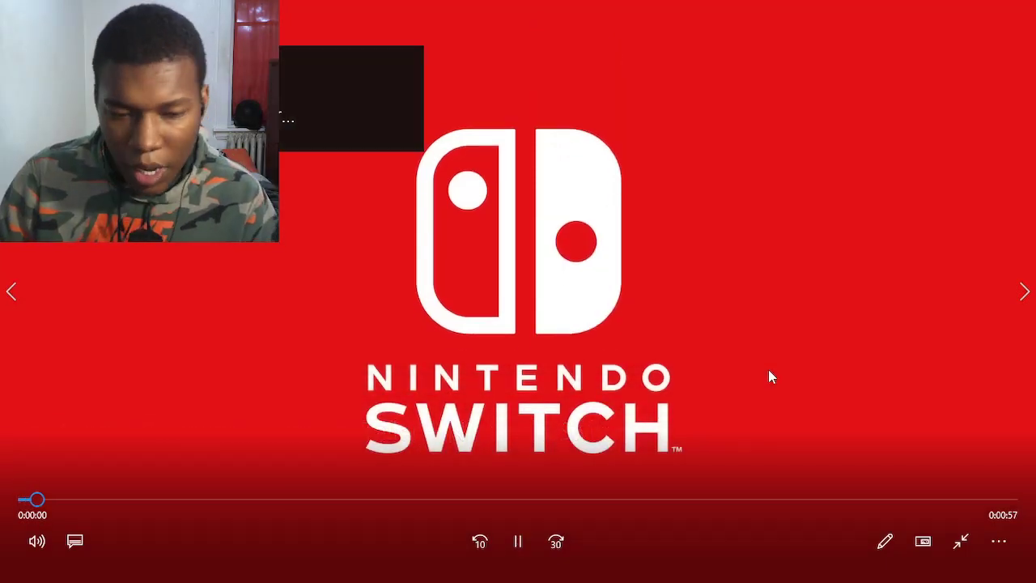